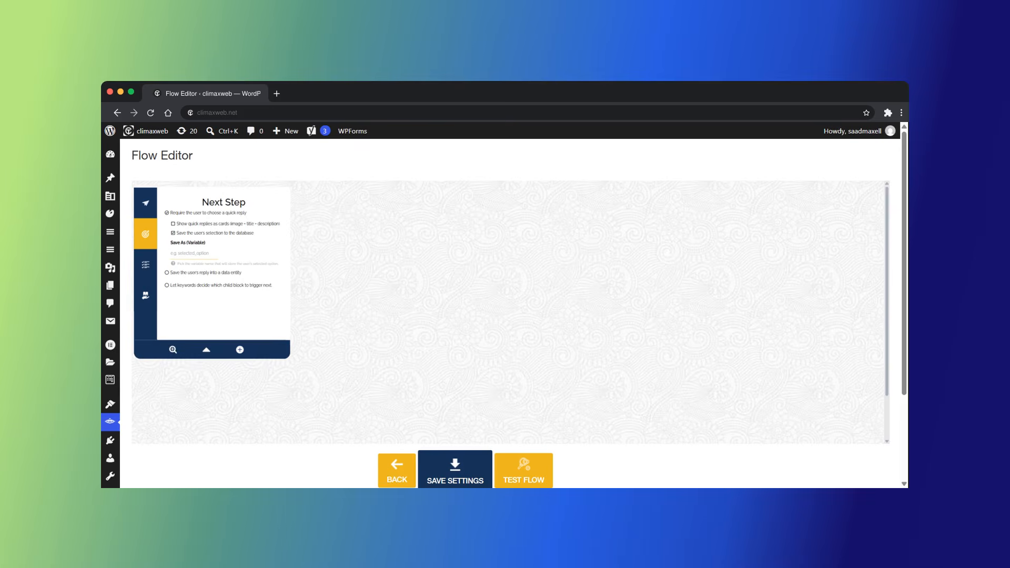
Step: Save the user's quick reply selection in the variable service_request and add three child blocks under this block
text(service_request)
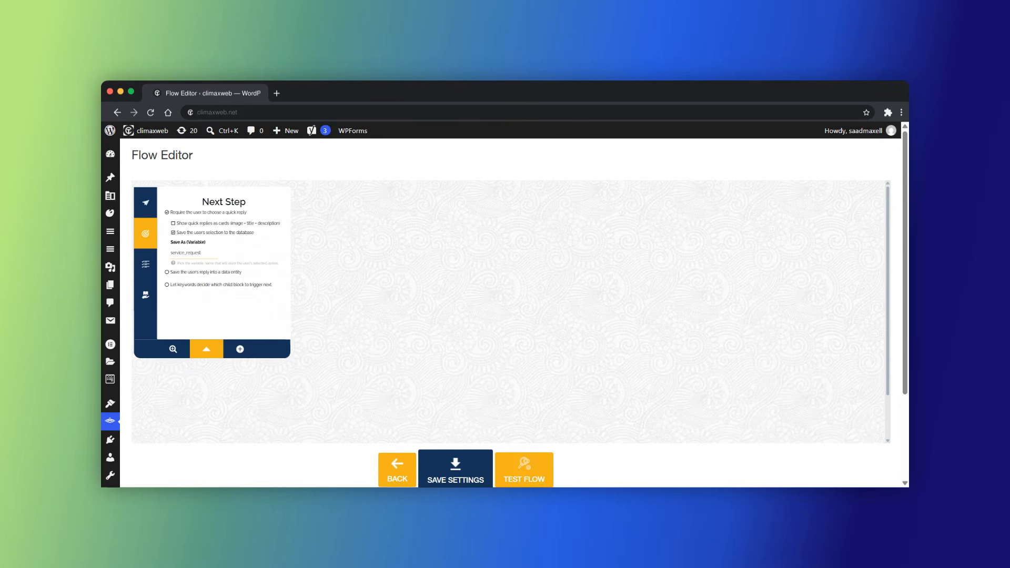
click(207, 348)
click(240, 197)
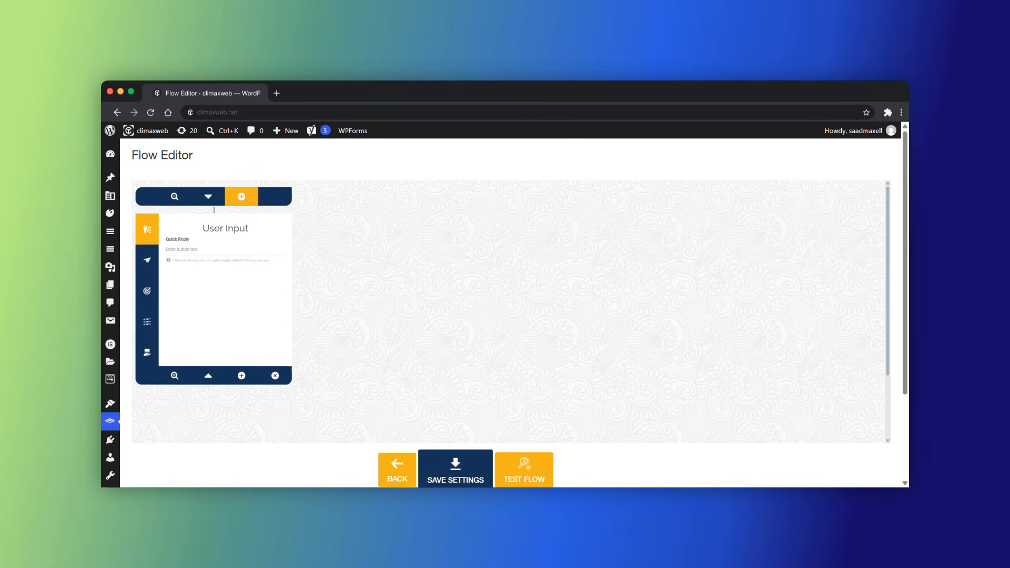
click(242, 197)
click(321, 197)
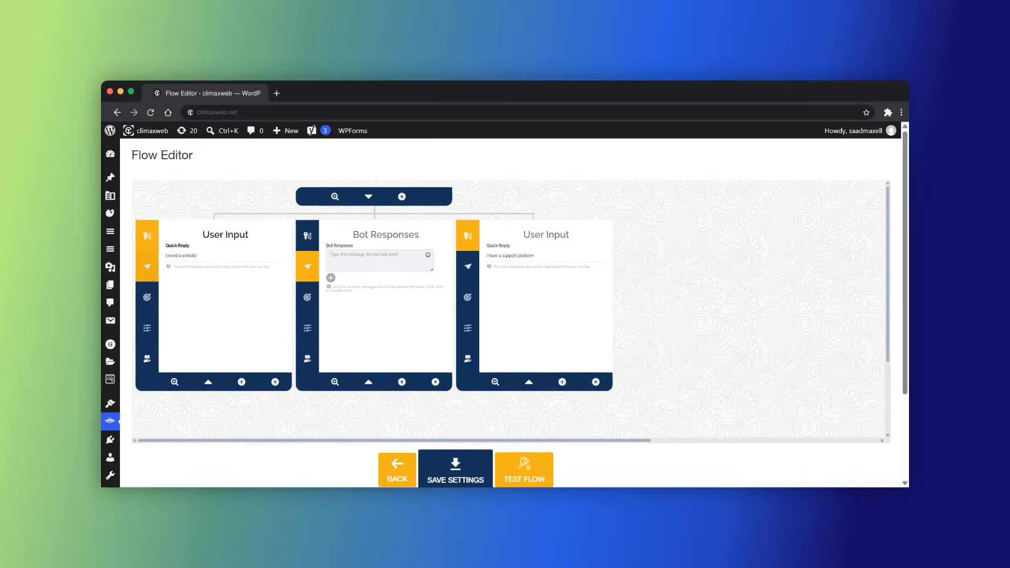
Step: Add a second response to the "I need a website" block: "What kind of website are you looking for?", suggesting business website, online store, or landing page
click(147, 267)
click(376, 260)
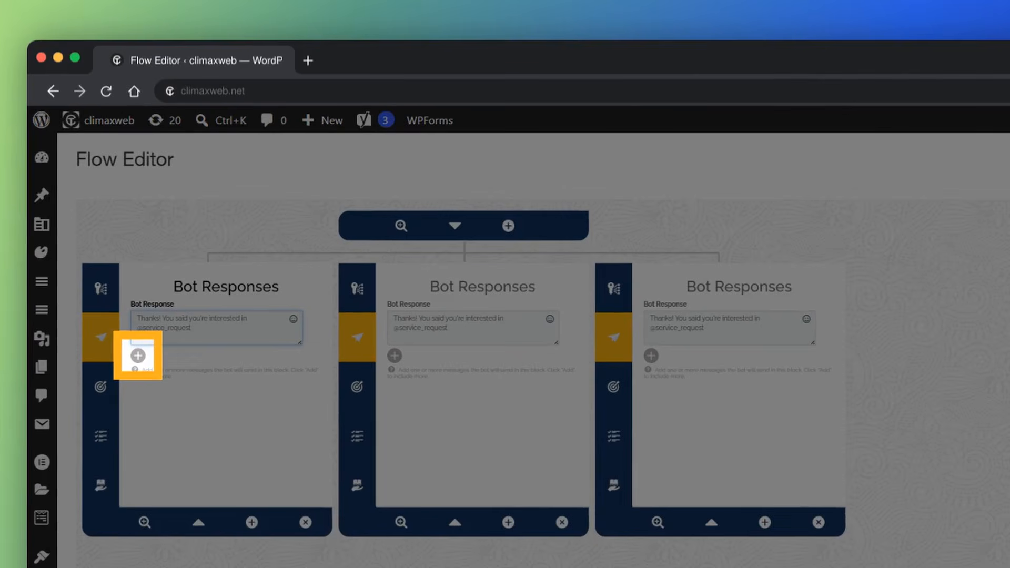
click(138, 355)
click(210, 364)
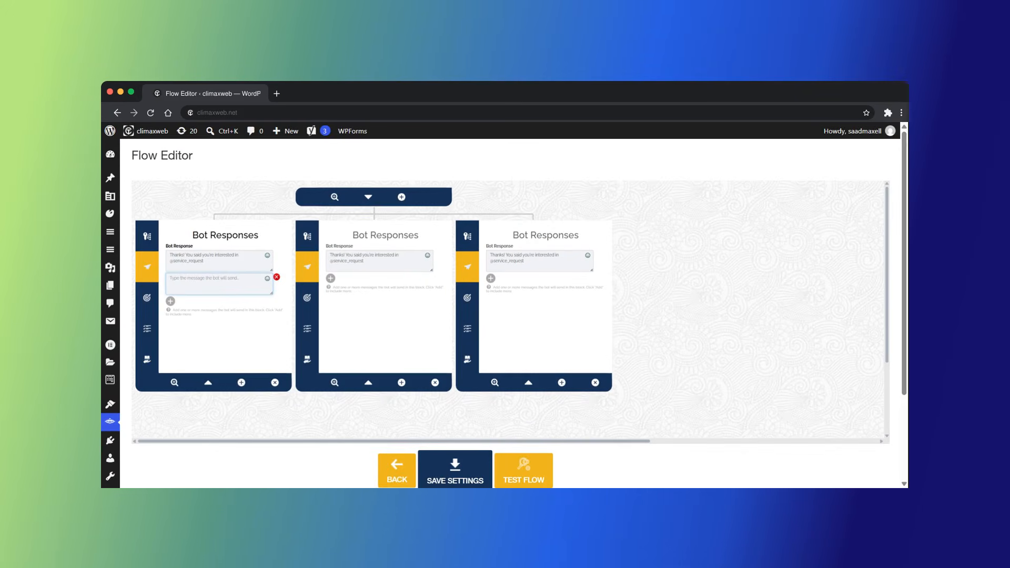
text(What kind of website are you looking for? You can tell me something like business website, online store, or landing page.)
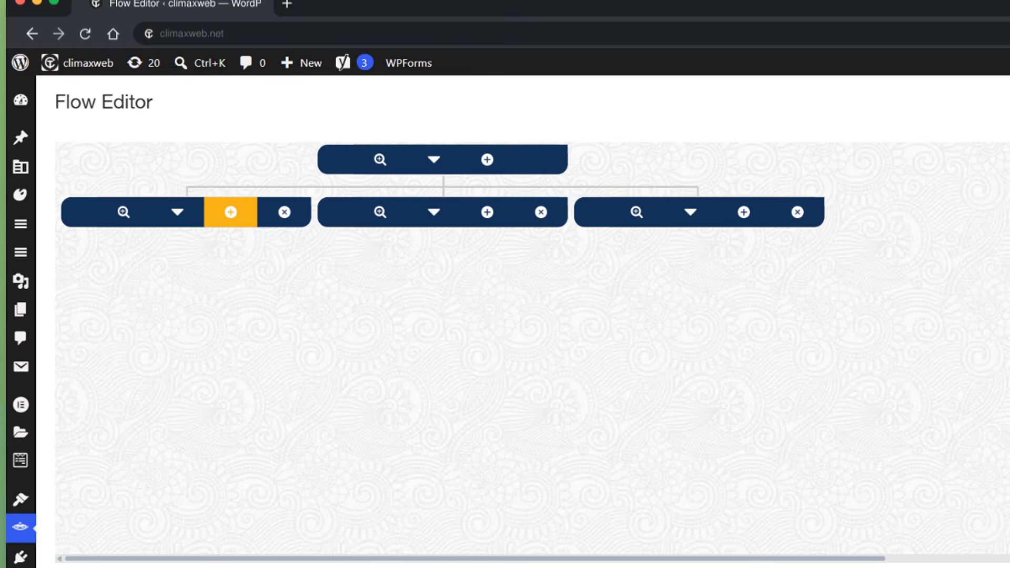
Step: Add three child blocks under the "I need a website" block
click(230, 212)
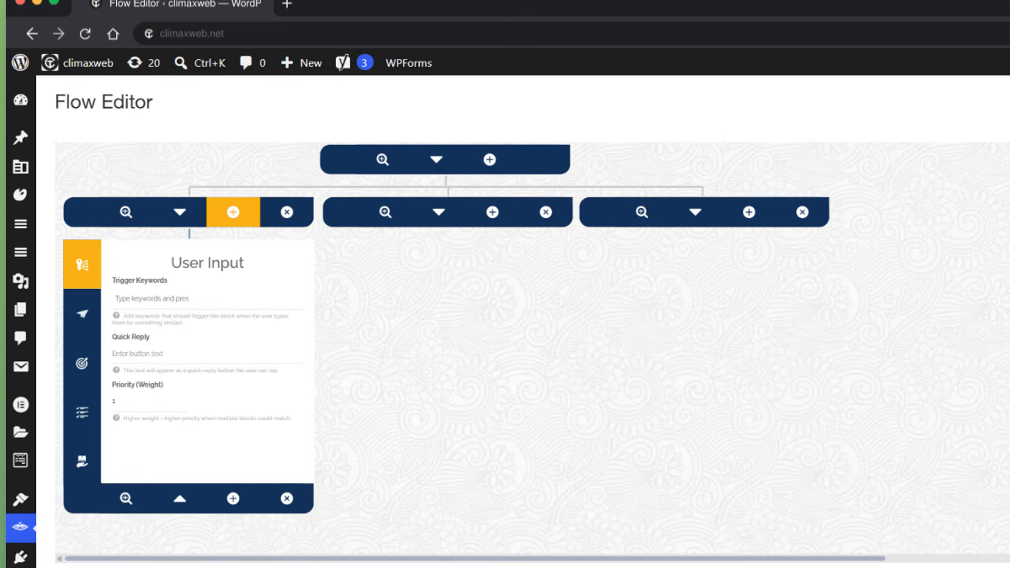
click(233, 212)
click(362, 212)
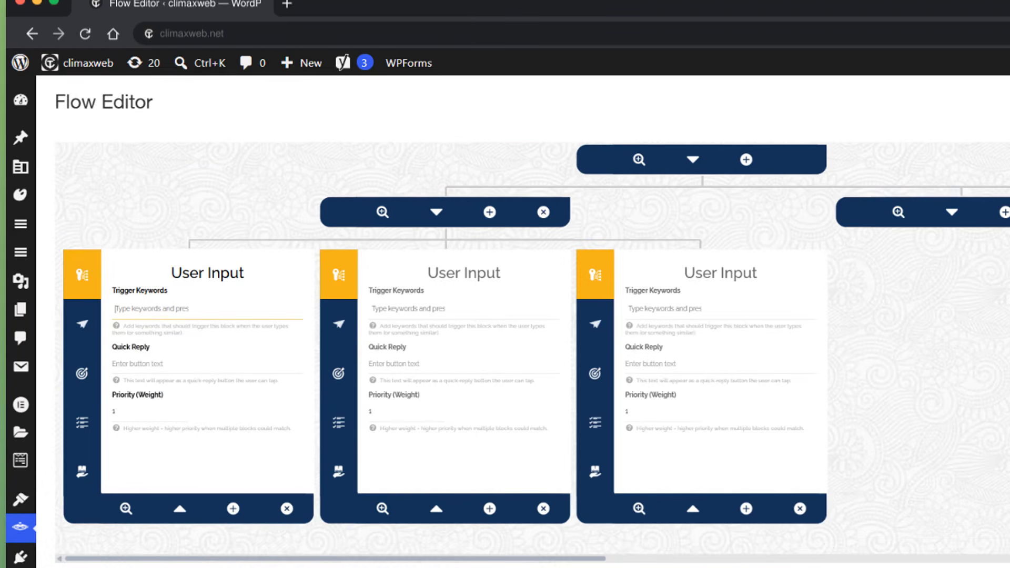
Step: Enter the trigger keywords for the website type blocks and set the Landing Page block's priority weight to 2
key(ctrl+v)
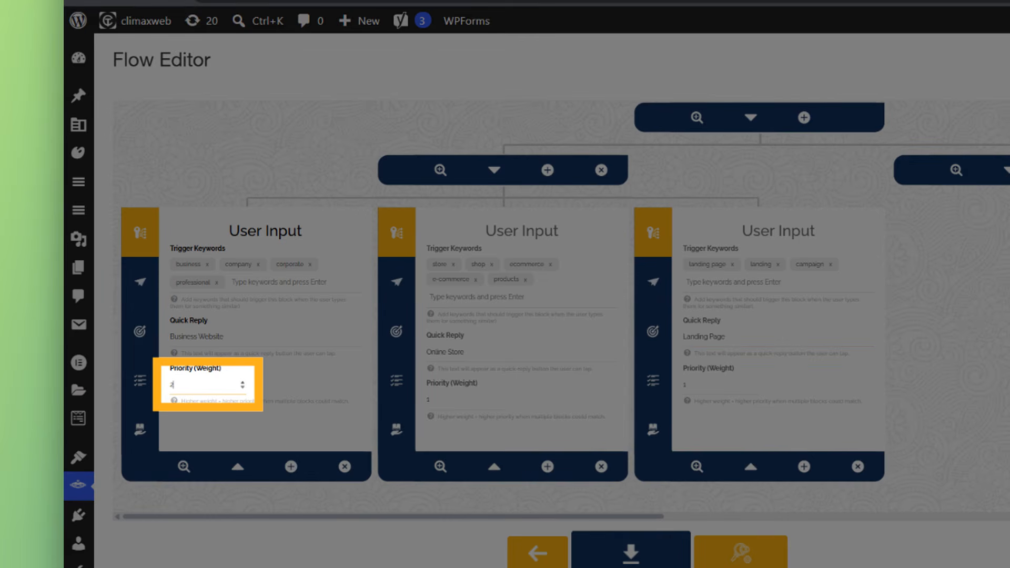
click(755, 383)
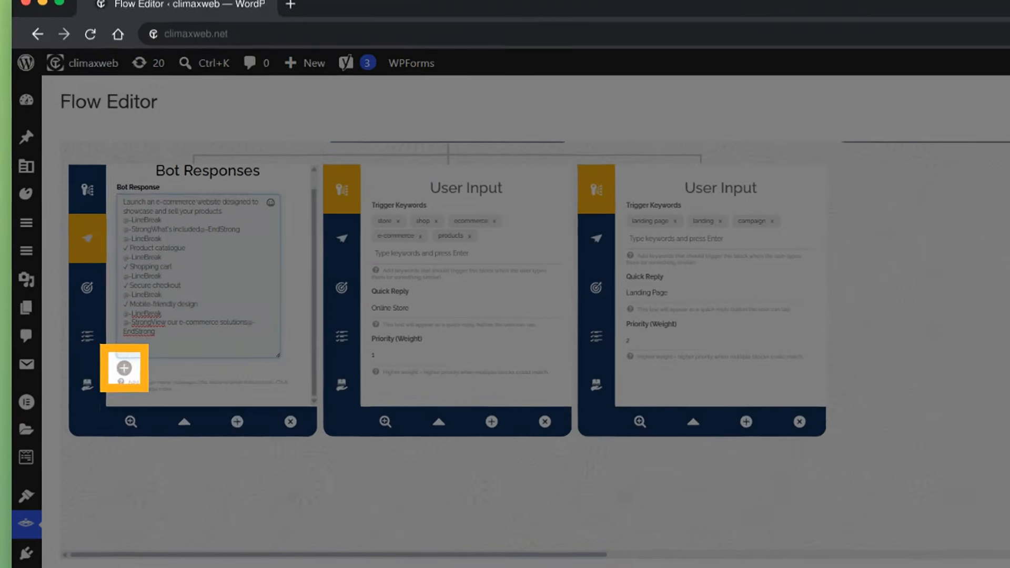
Step: Add the bot response "Before we finish, what's your name?" to the first child block and save the reply into the Name data entity
click(172, 323)
text(Before we finish, what's your name?)
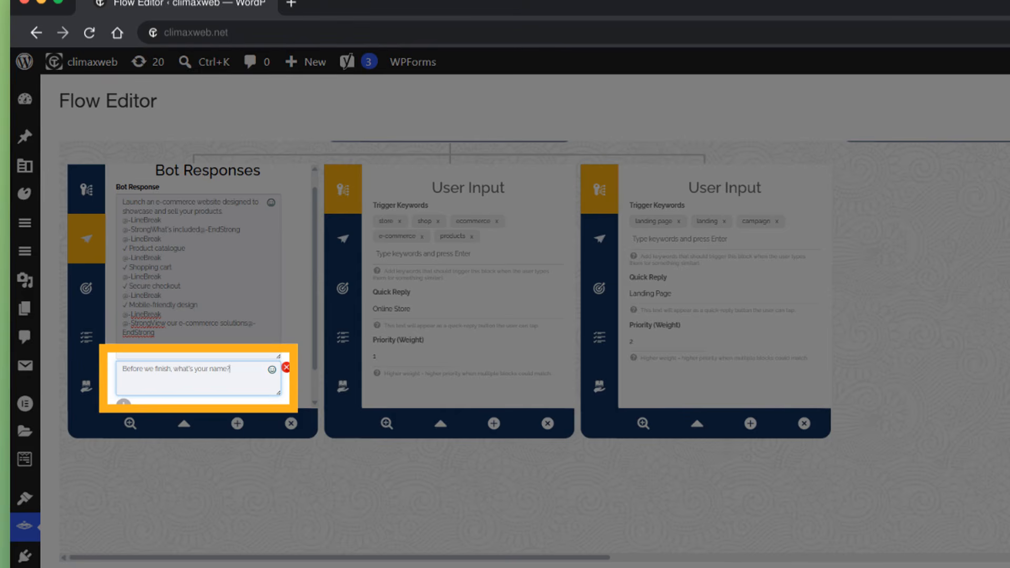
click(86, 289)
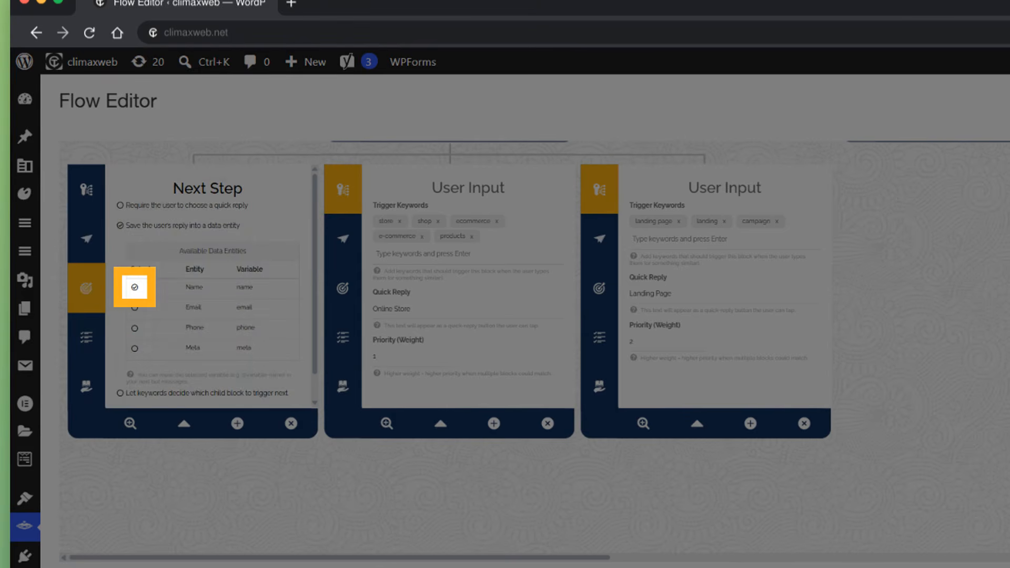
click(184, 424)
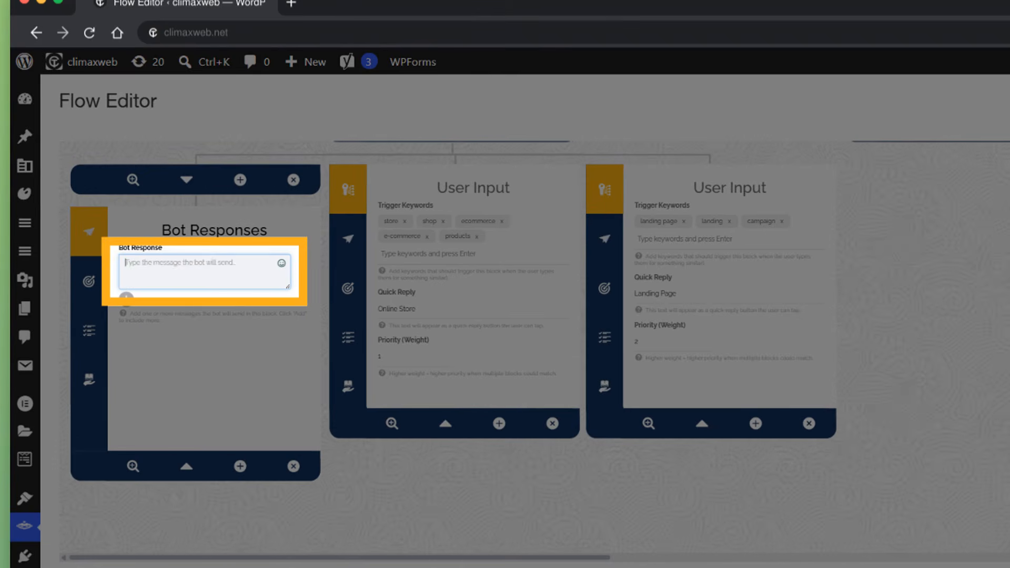
text(Nice to meet you, @name)
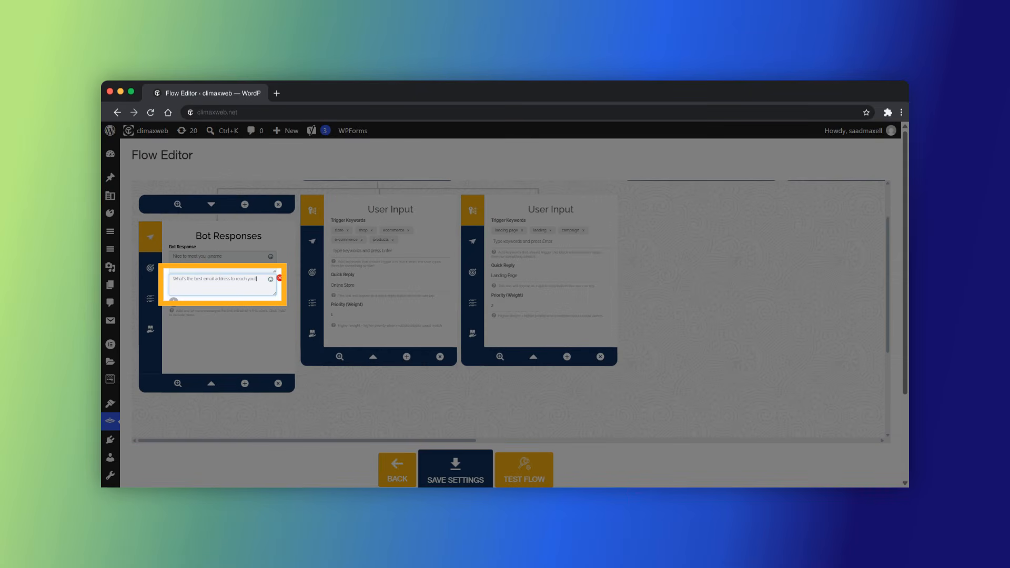
Step: Set the email question block to save the user's reply into the Email data entity, and collapse the block
click(150, 268)
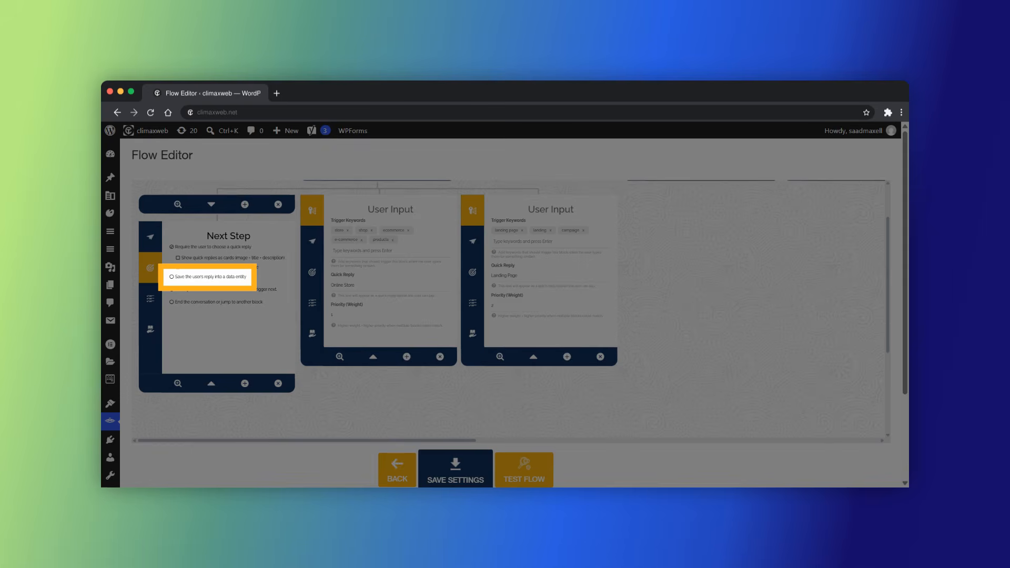
click(171, 277)
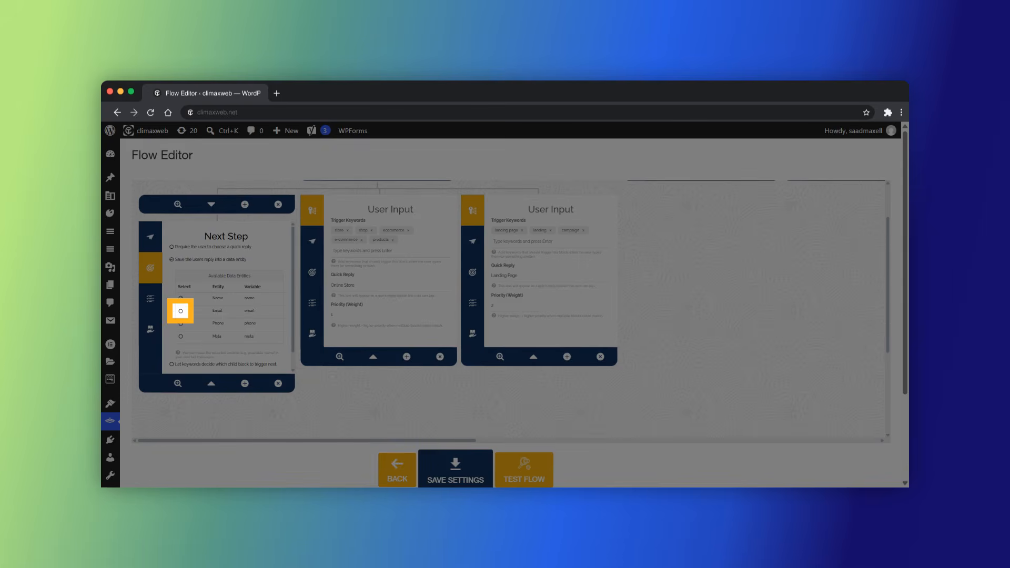
click(181, 311)
click(211, 384)
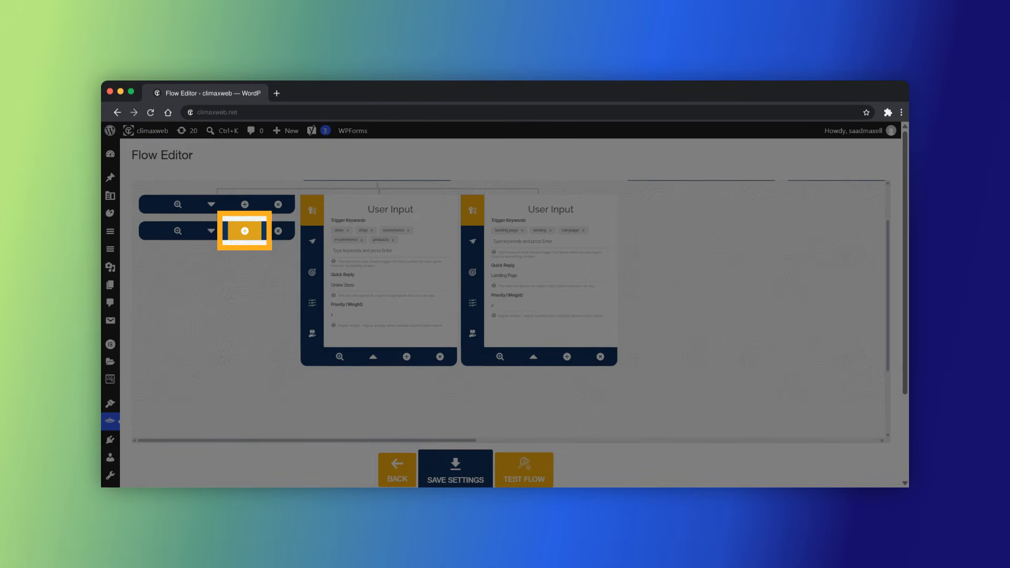
click(244, 231)
text(Thanks, @name)
key(Return)
text(We've saved your request and contact details)
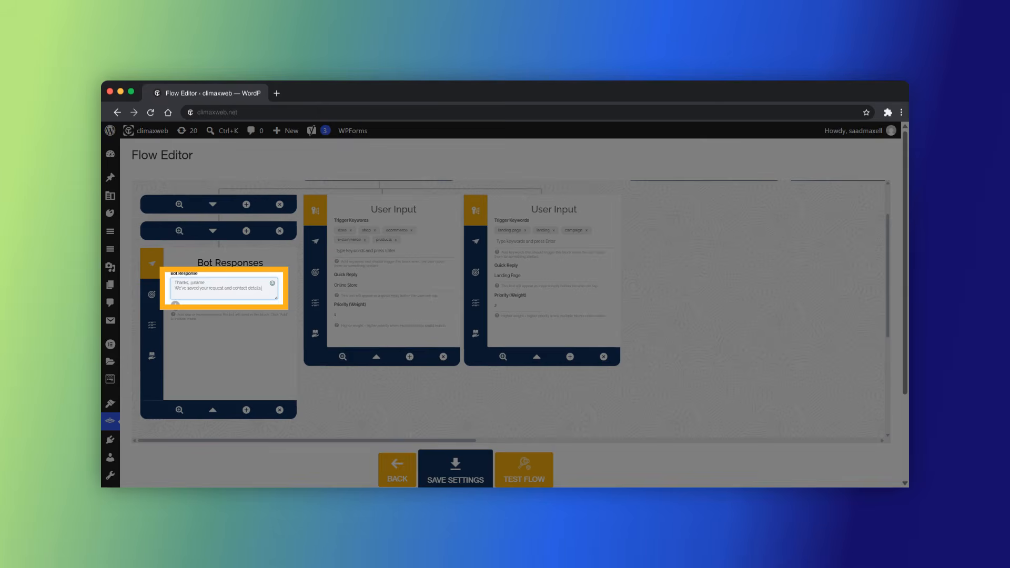
click(152, 295)
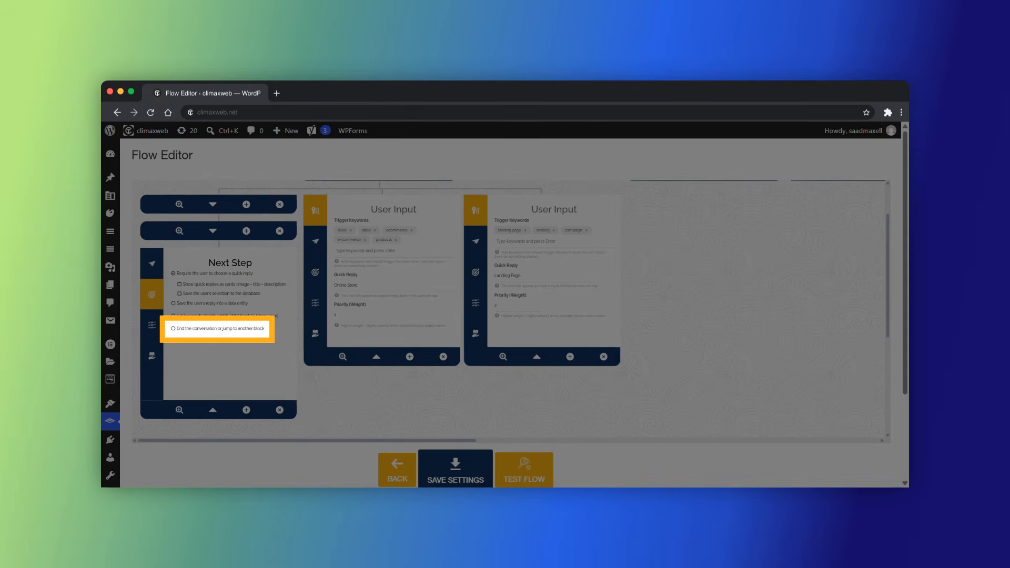
click(216, 329)
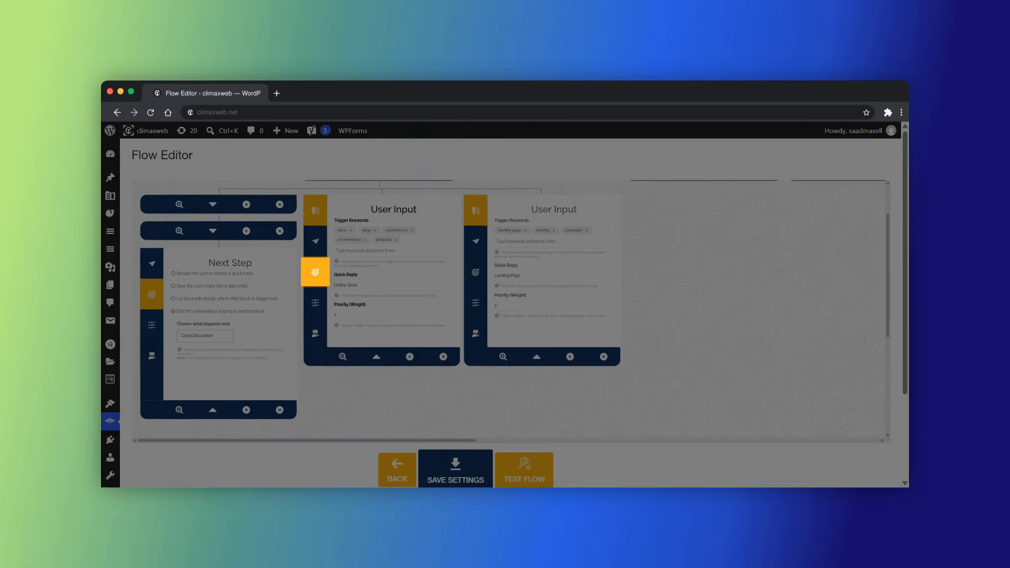
Step: Set the Online Store block's next step to end or jump to another block, and open the choices for what happens next
click(315, 272)
click(368, 283)
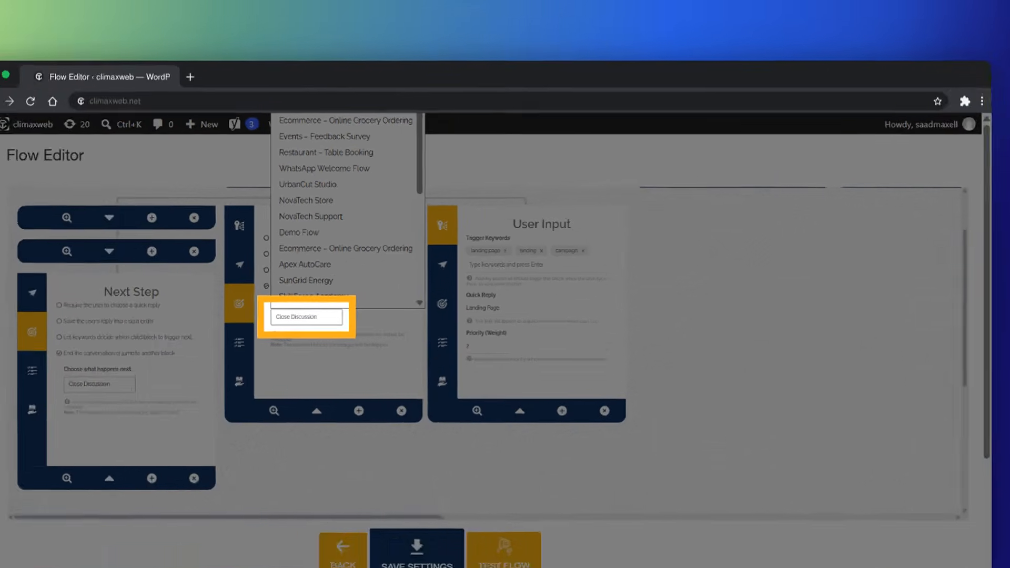
click(227, 361)
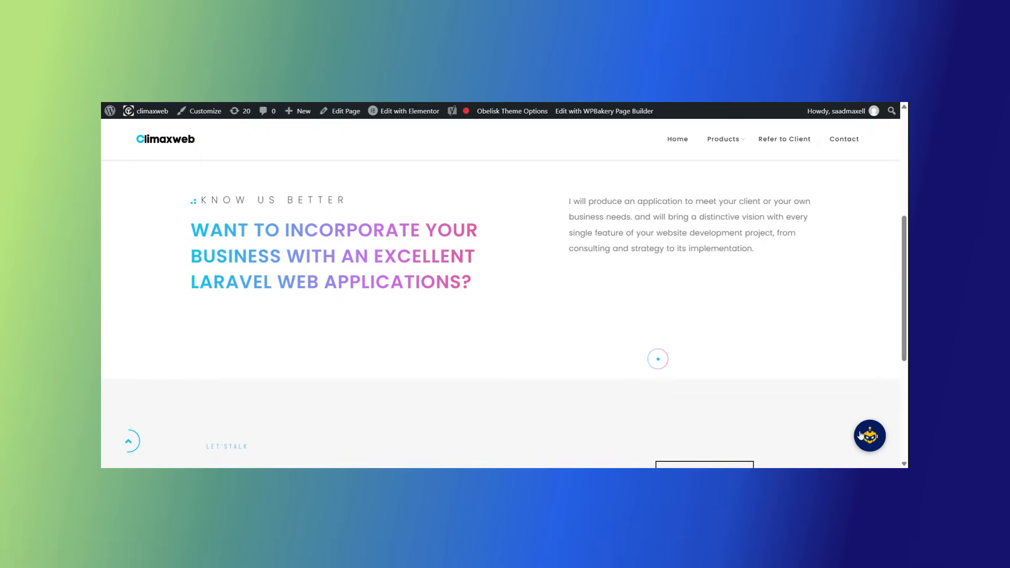
Step: Open the live chat from the chatbot widget on the website and choose the quick reply "I need a website"
click(861, 435)
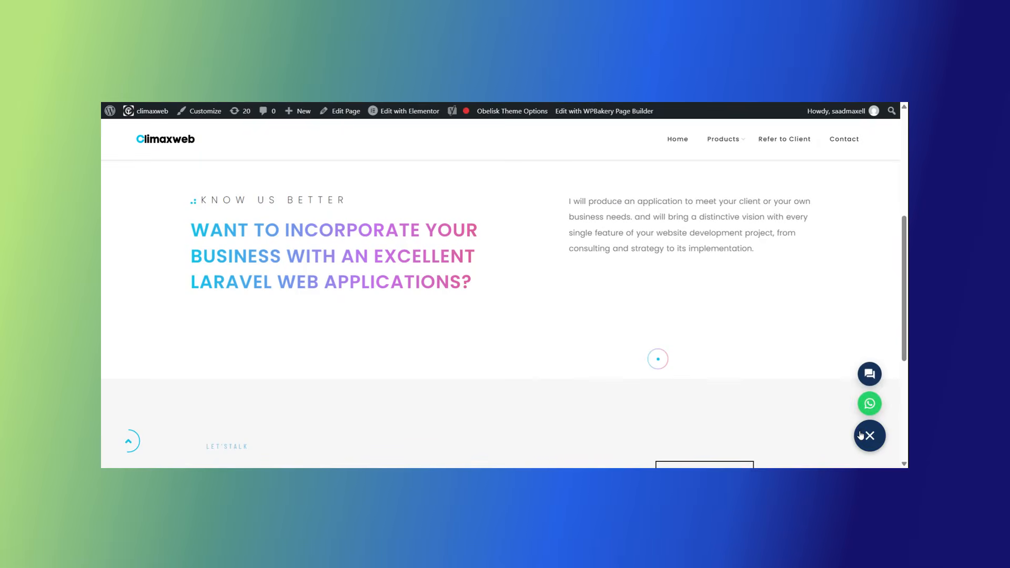
click(870, 373)
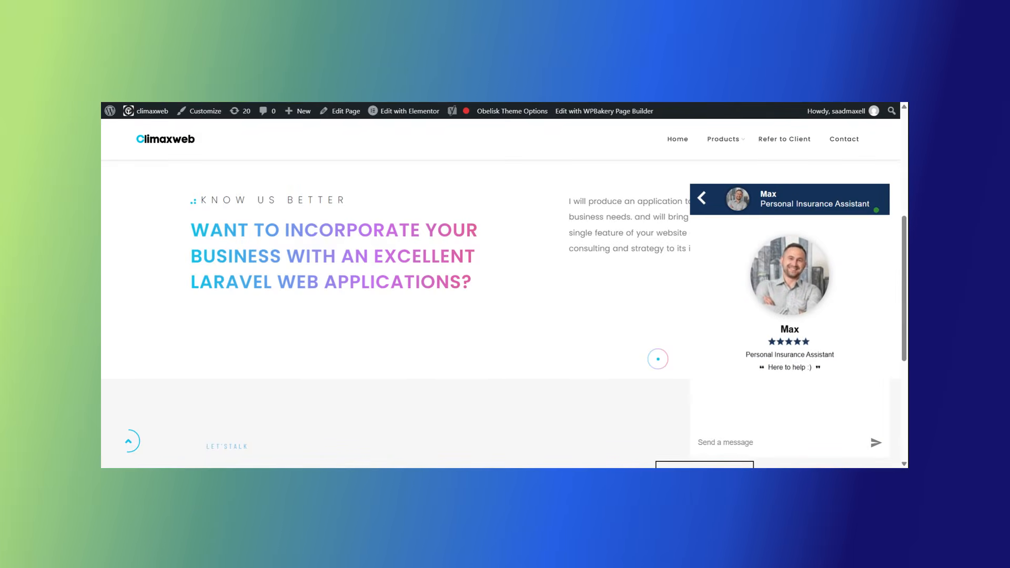
click(796, 387)
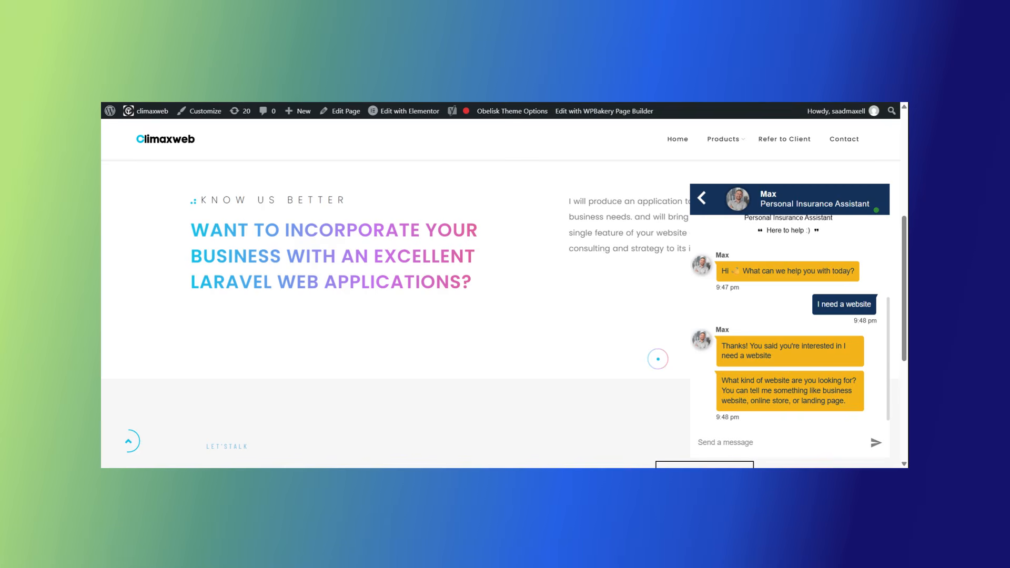
Step: Test the chatbot's fallback handling by answering the website type question with "I don't know" and "None of these"
text(I don't know)
key(Return)
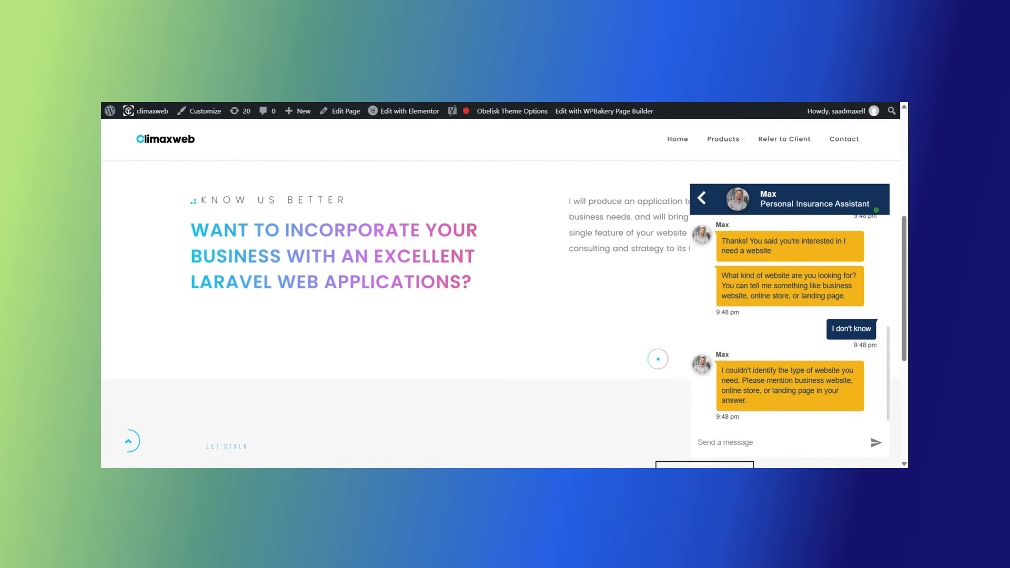
text(None of these)
key(Return)
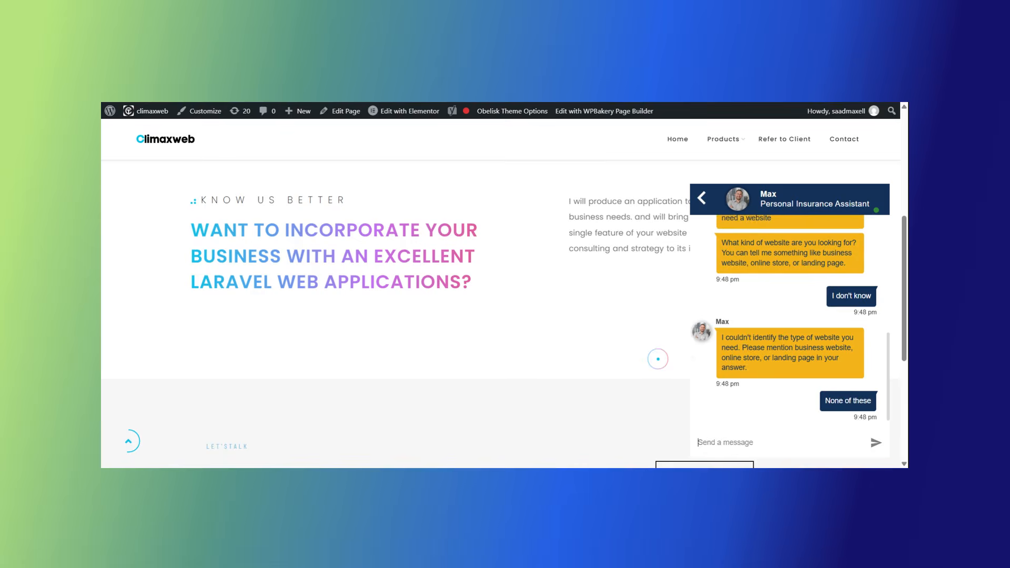
click(789, 385)
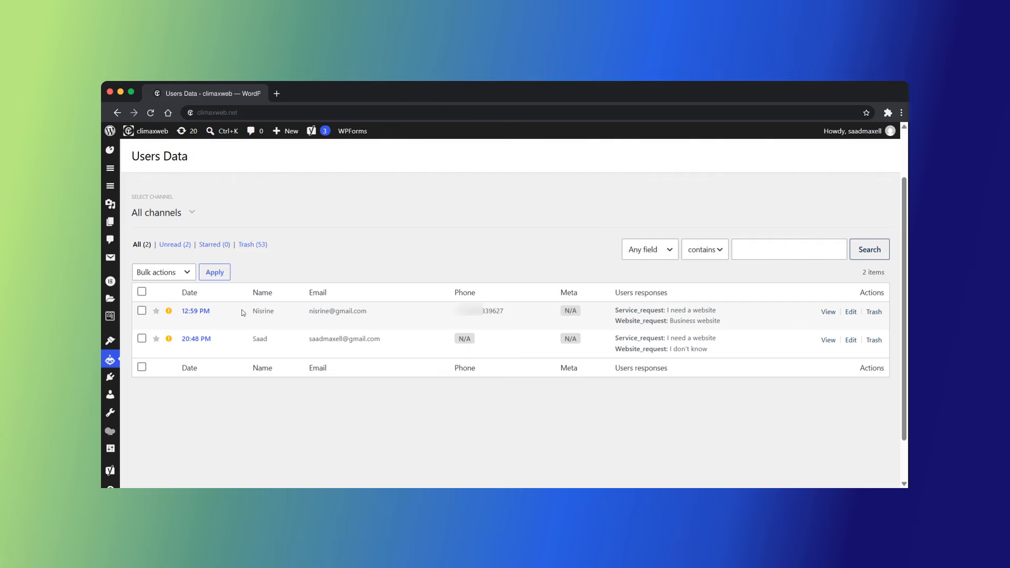
Step: Examine the channel filter options on the Users Data page, keeping all channels selected
click(175, 219)
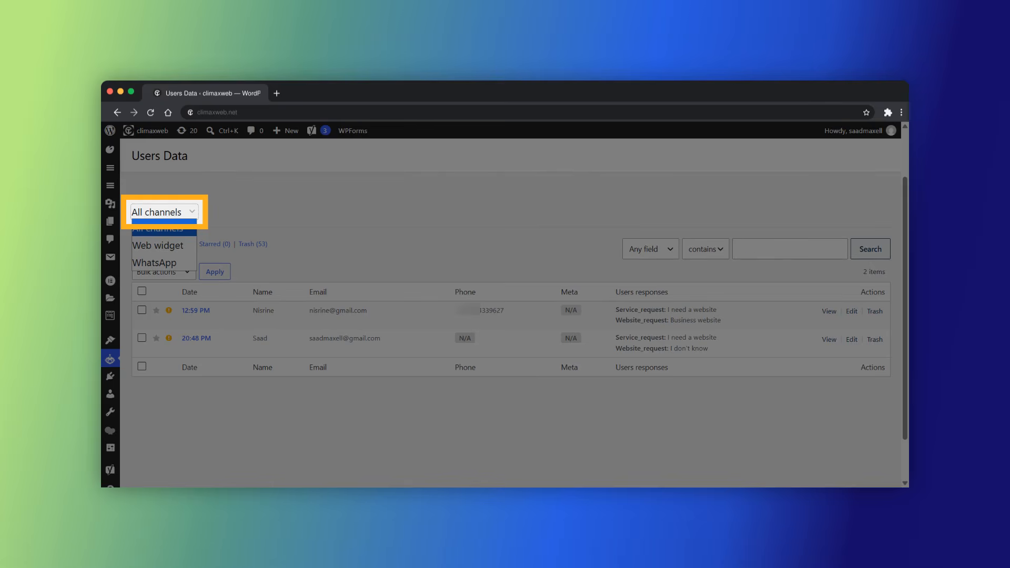
click(176, 219)
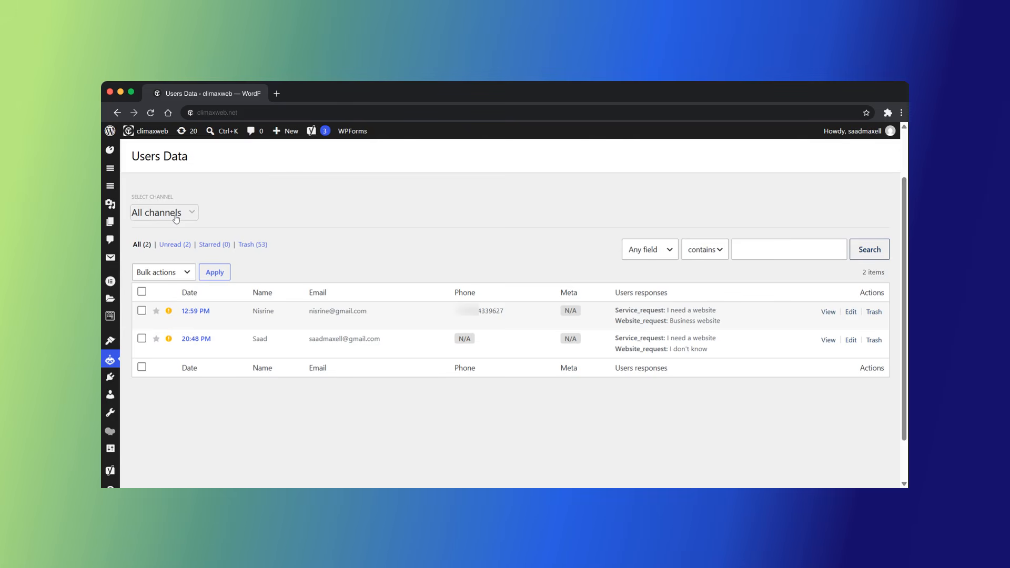